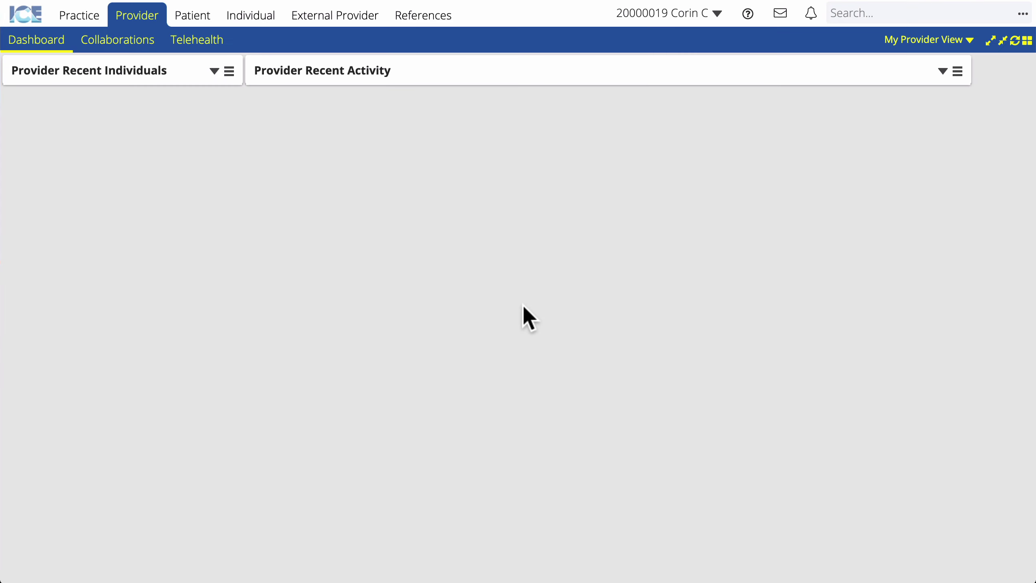
click(882, 12)
text(lina amari)
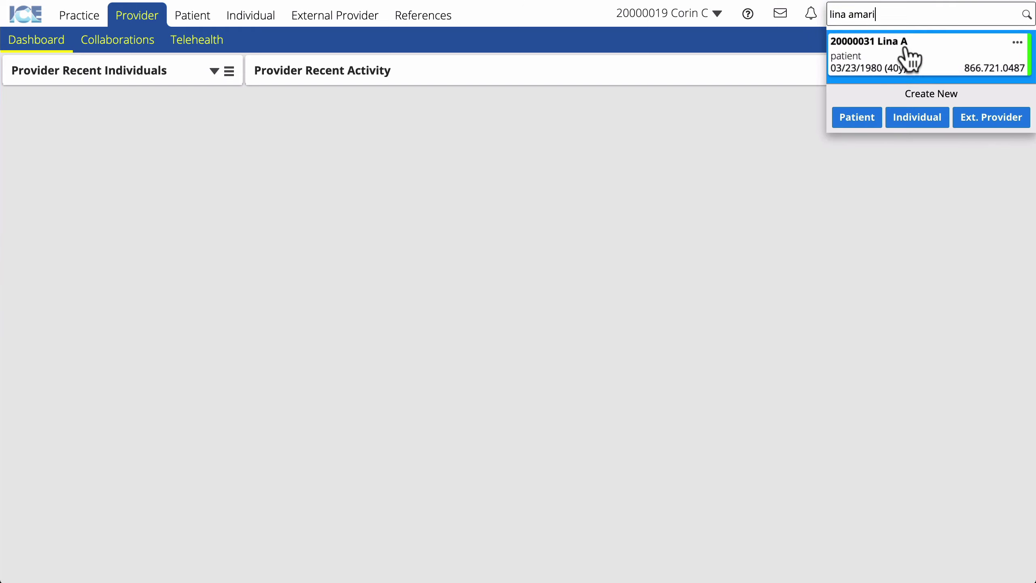
click(906, 57)
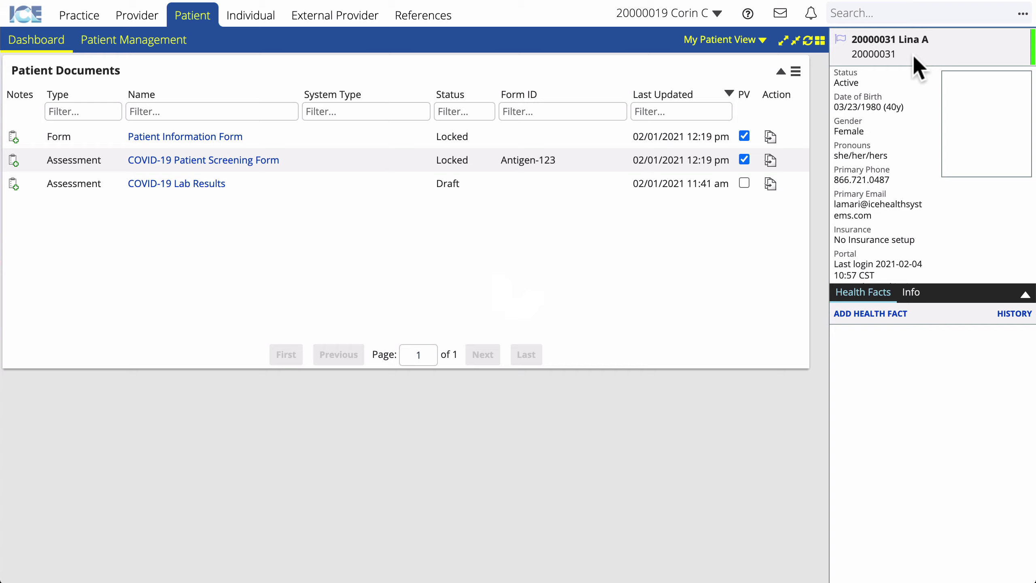
click(760, 41)
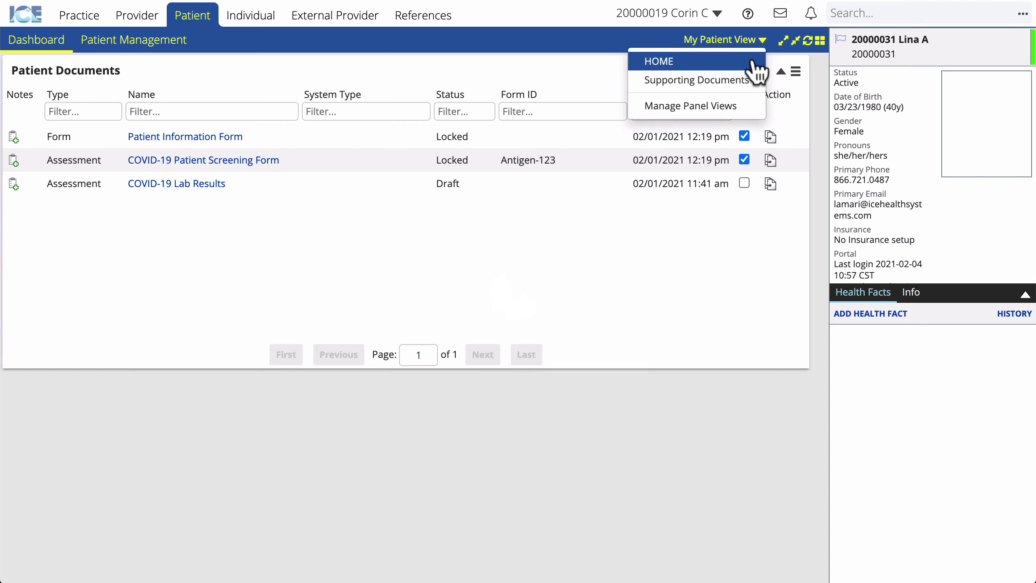
click(753, 61)
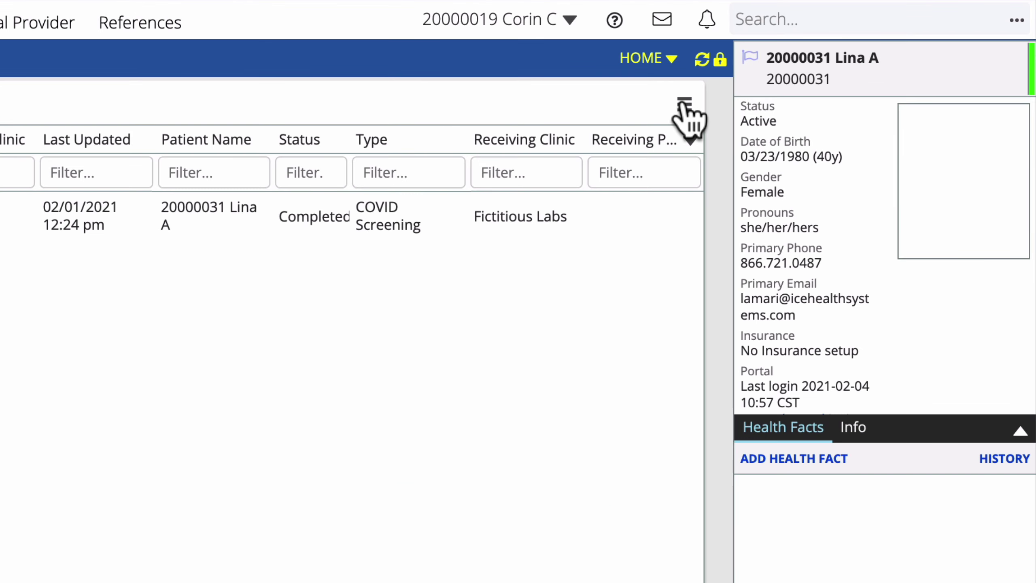
Start a new referral via Create Referral in the Patient Referrals menu
click(796, 71)
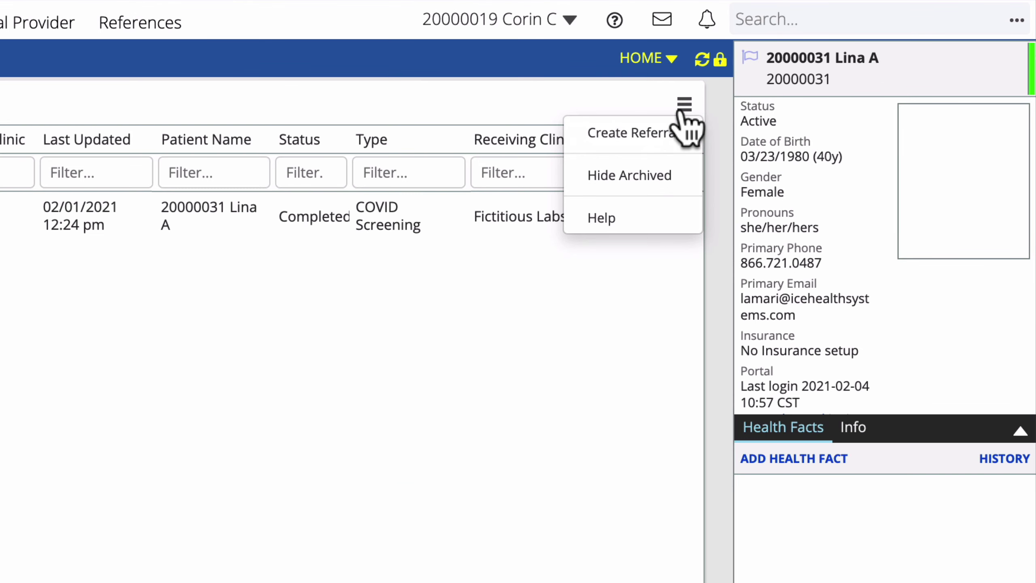
click(632, 133)
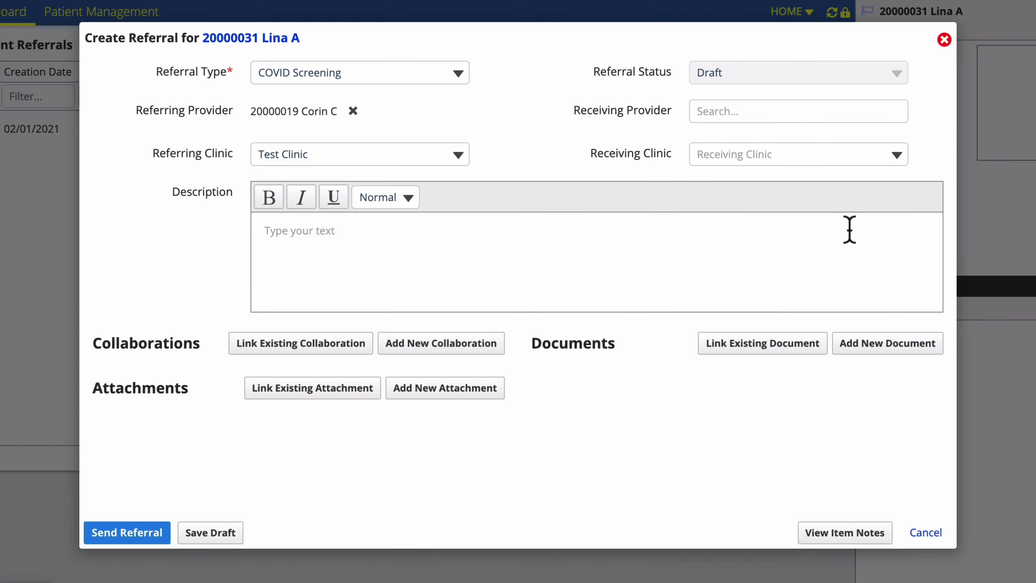
Add a new COVID-19 Patient Screening Form to the referral, kept as a draft
click(874, 344)
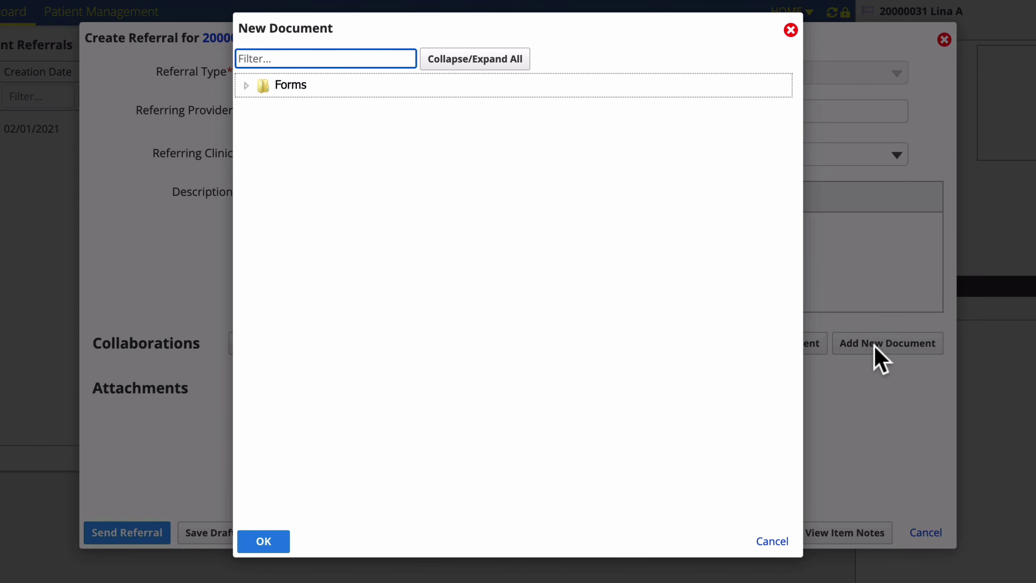
click(246, 86)
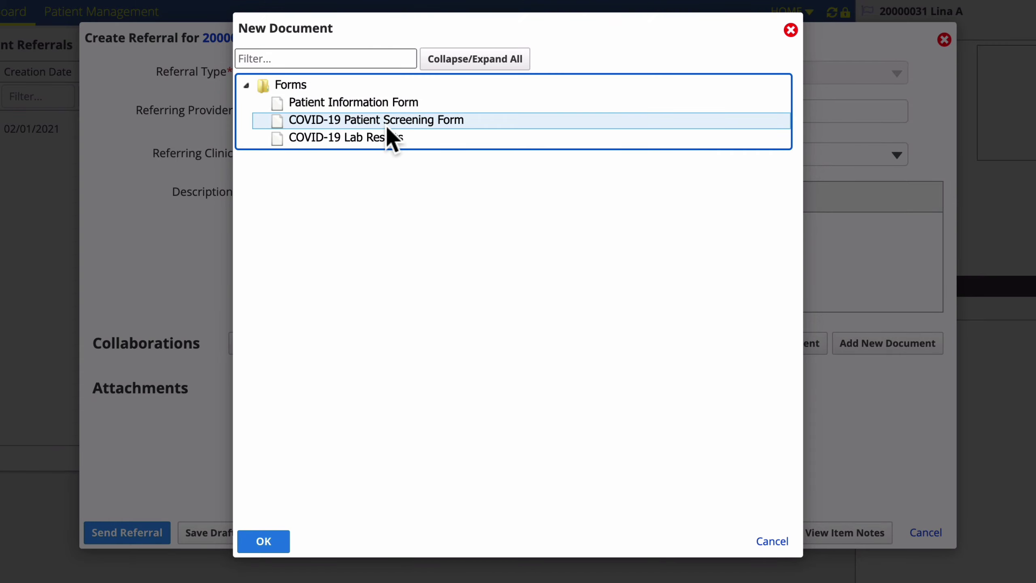
click(397, 121)
double_click(432, 129)
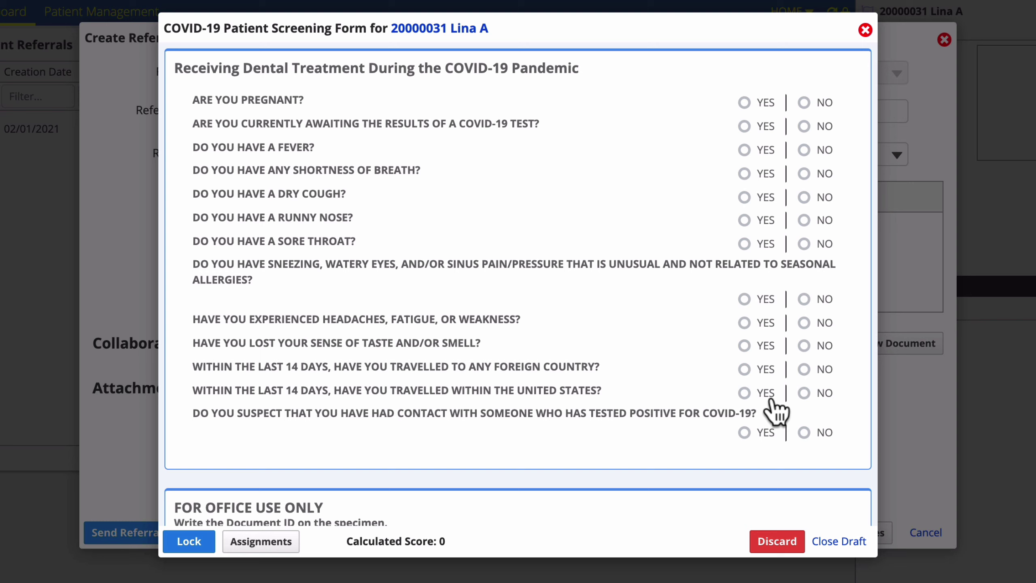
click(839, 541)
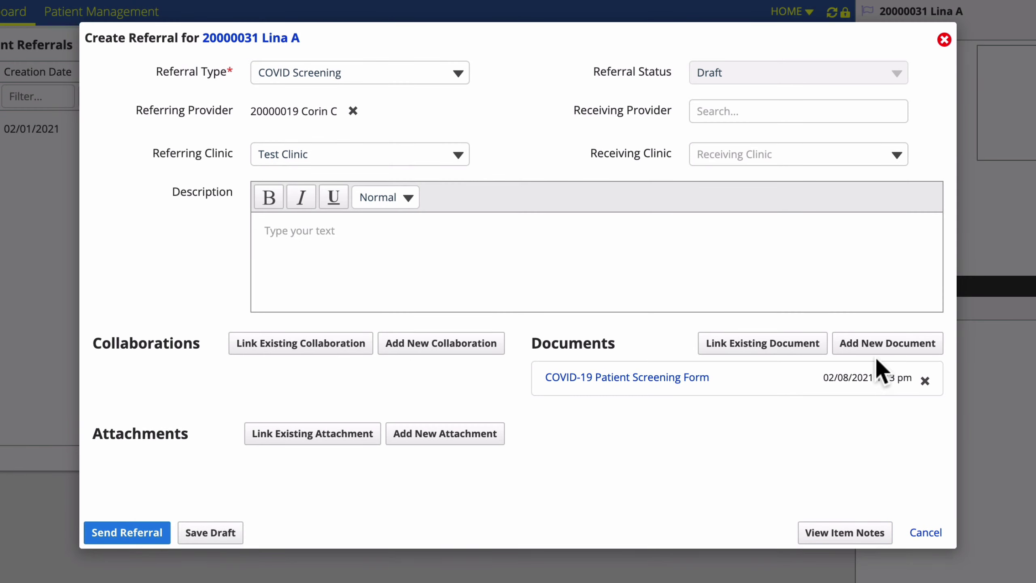
Attach a new COVID-19 Lab Results form to the referral as a draft
click(882, 344)
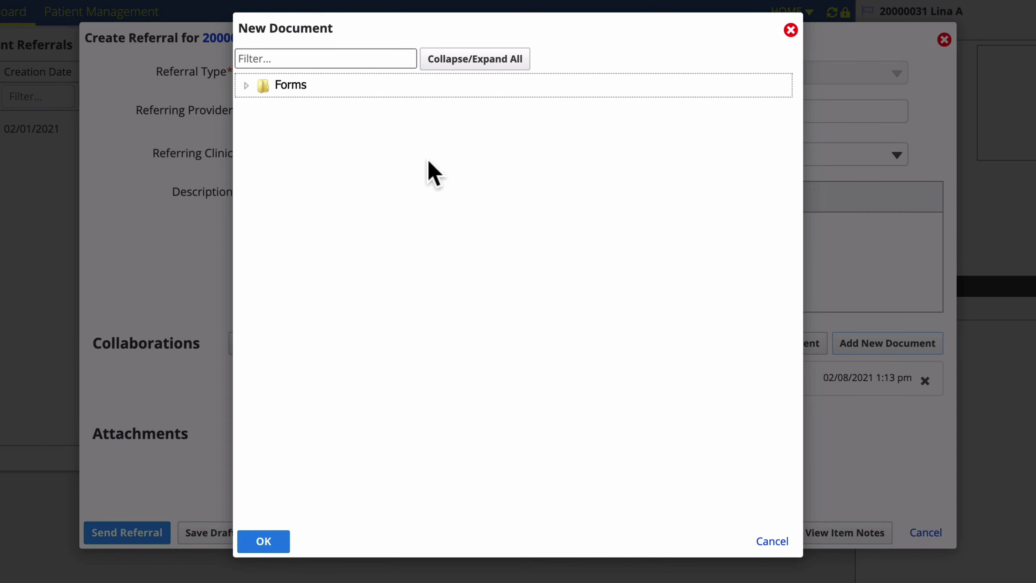
click(245, 84)
click(351, 140)
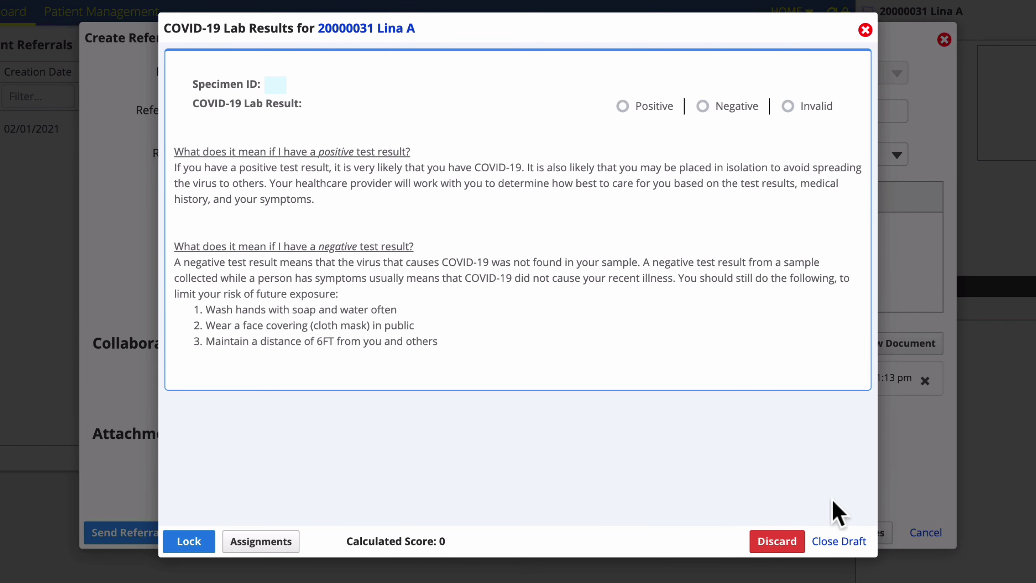
click(838, 541)
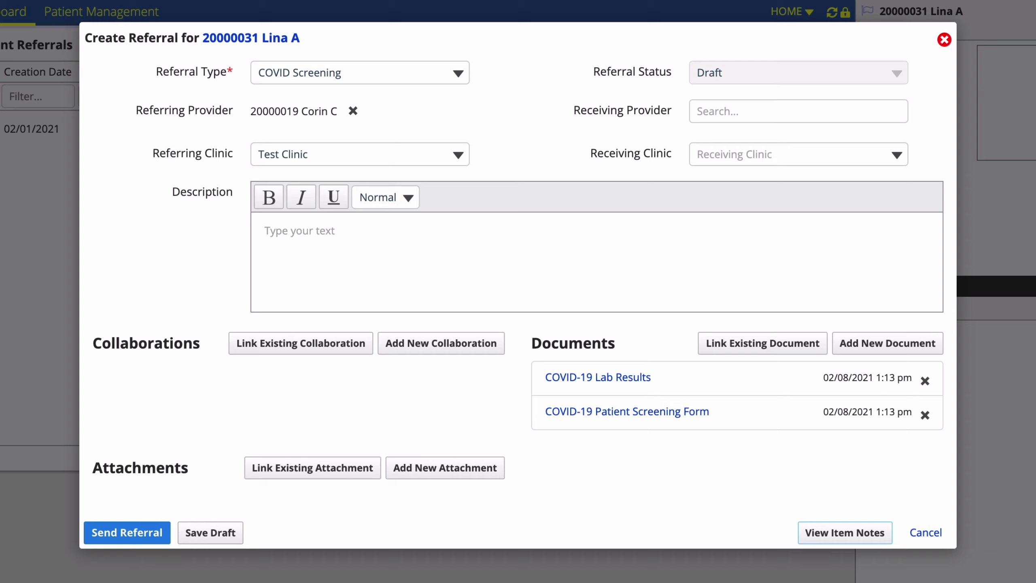
click(777, 343)
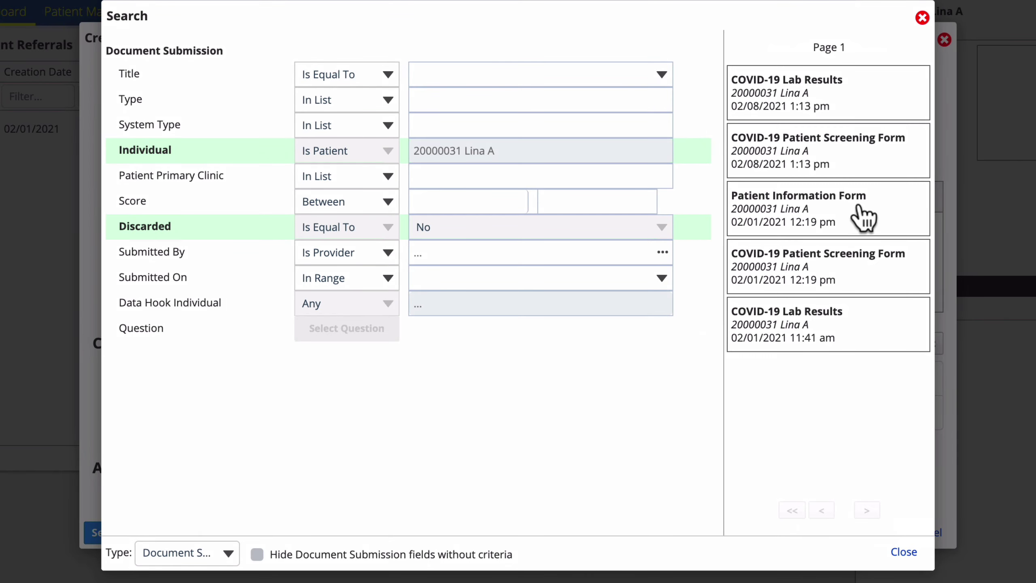
click(865, 215)
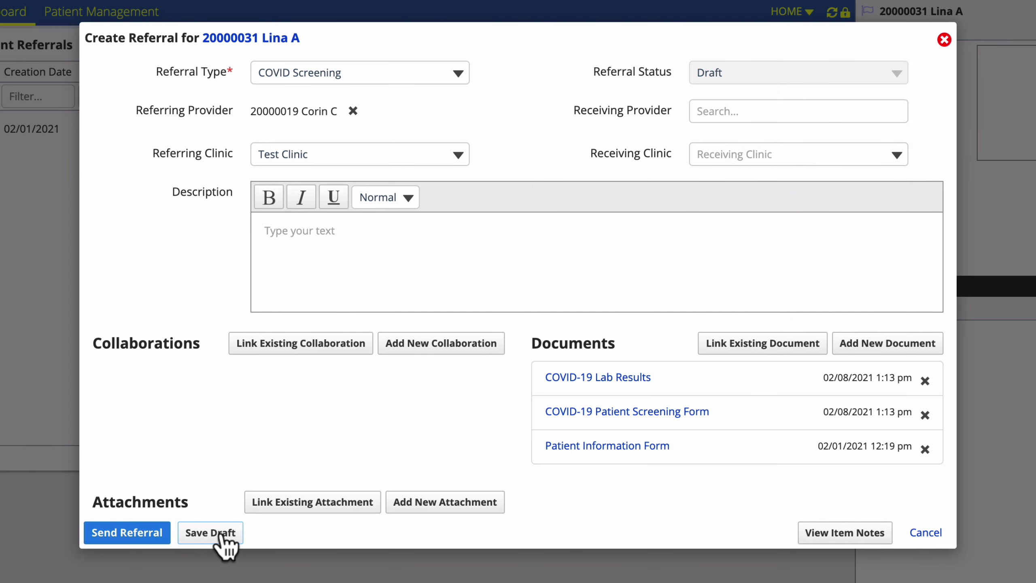
Save the COVID Screening referral as a draft
click(210, 533)
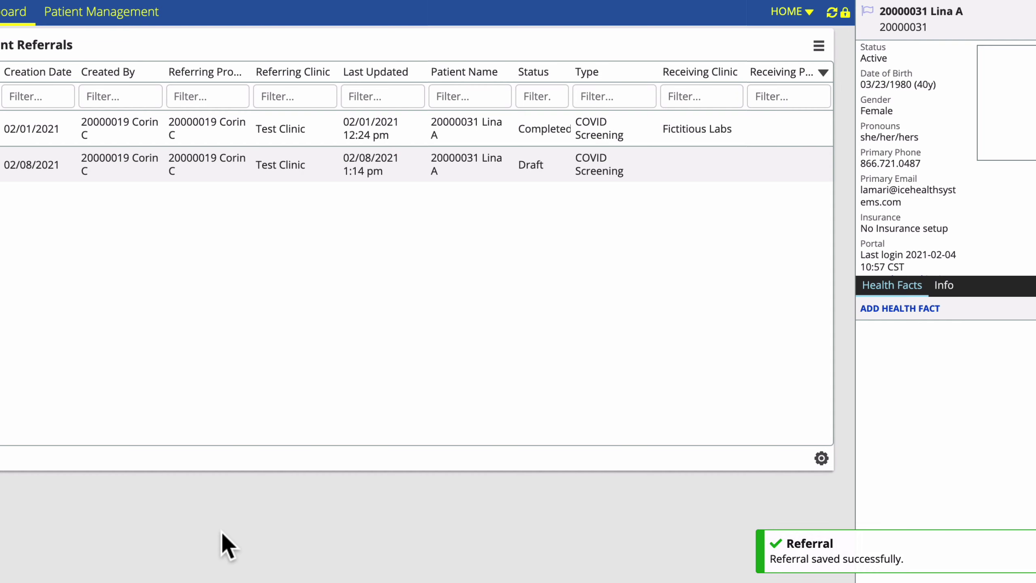